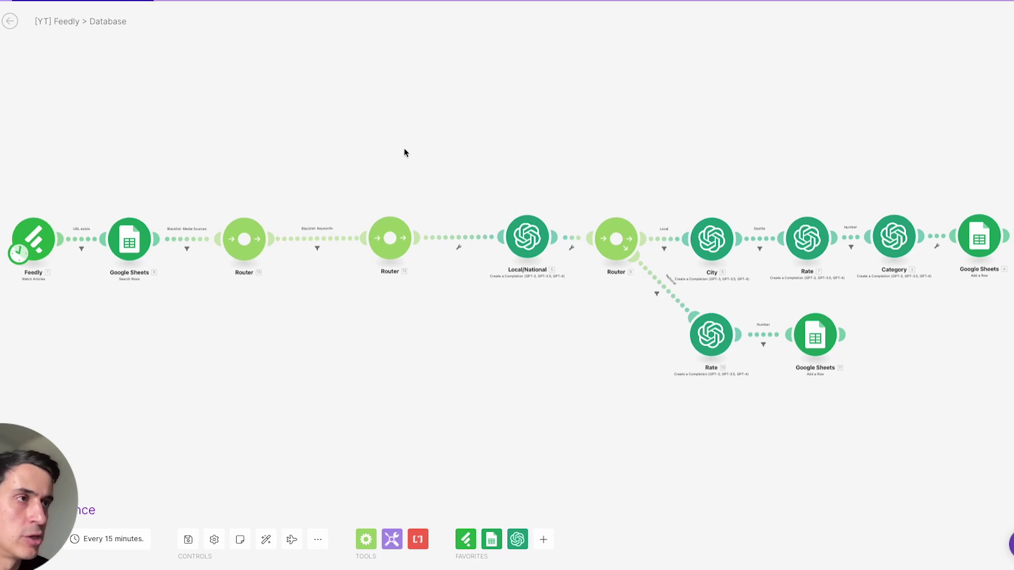
# - Pan to the two routers and open the Blacklist: Keywords filter's Home sales, 30 year fixed rate and Realtor exclusions
pyautogui.moveTo(289, 181); pyautogui.dragTo(344, 158)
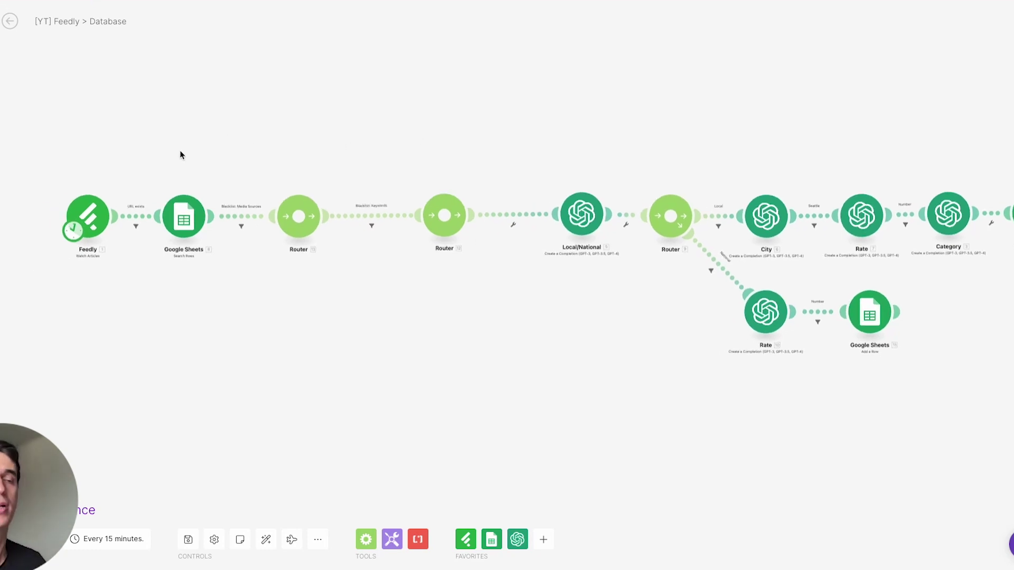
pyautogui.scroll(3, 178, 151)
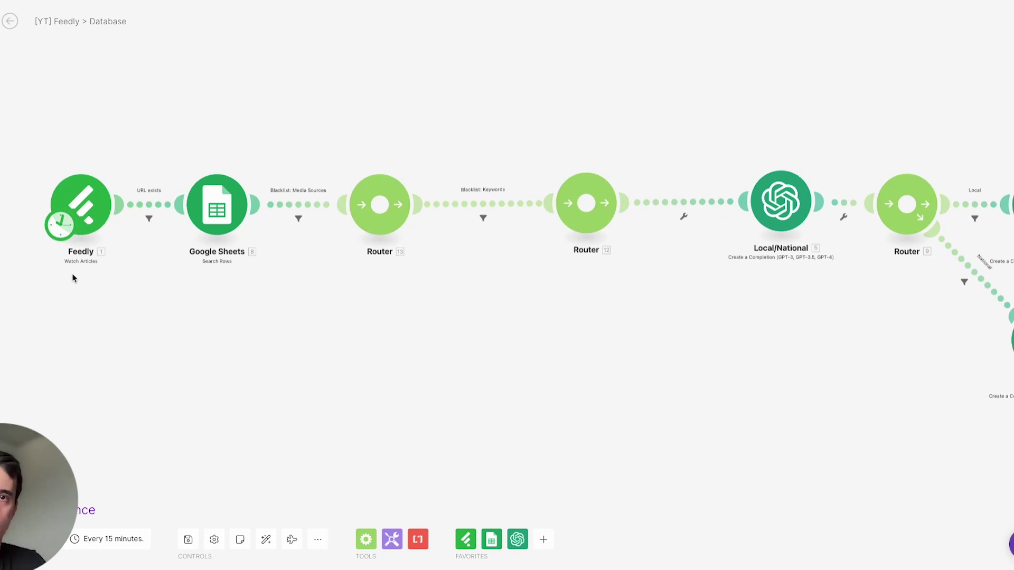
pyautogui.hscroll(-1, 160, 292)
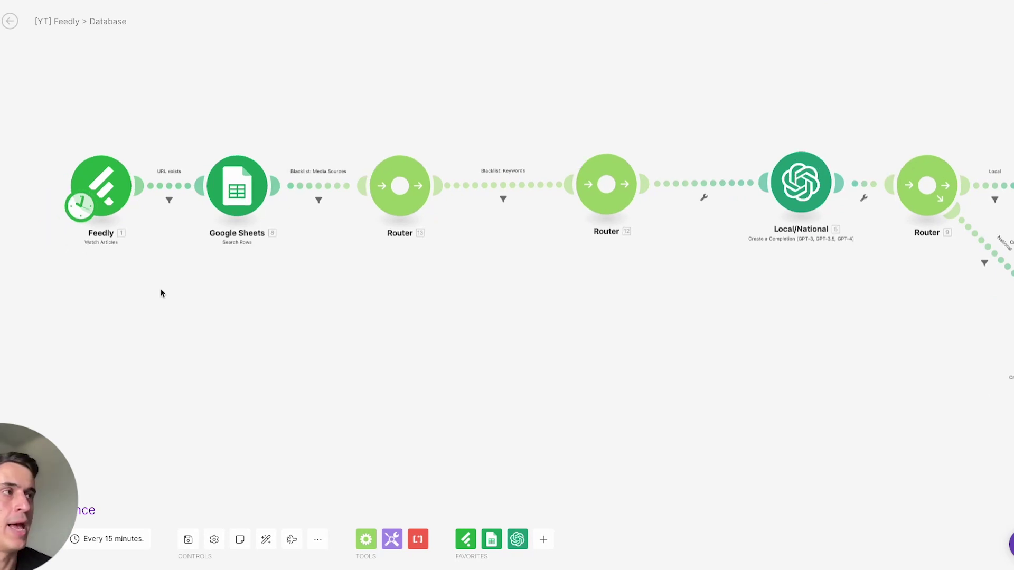
pyautogui.scroll(-2, 355, 314)
pyautogui.hscroll(5, 323, 299)
pyautogui.scroll(-2, 324, 297)
pyautogui.moveTo(258, 299); pyautogui.dragTo(391, 279)
pyautogui.hscroll(2, 391, 278)
pyautogui.scroll(-1, 391, 279)
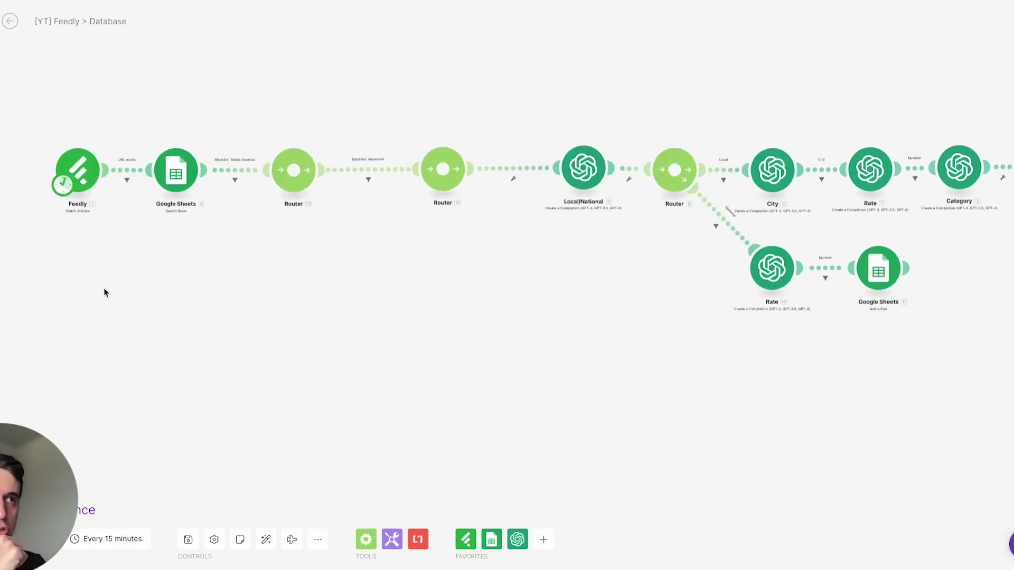
pyautogui.scroll(3, 93, 237)
pyautogui.scroll(2, 121, 224)
pyautogui.hscroll(1, 121, 224)
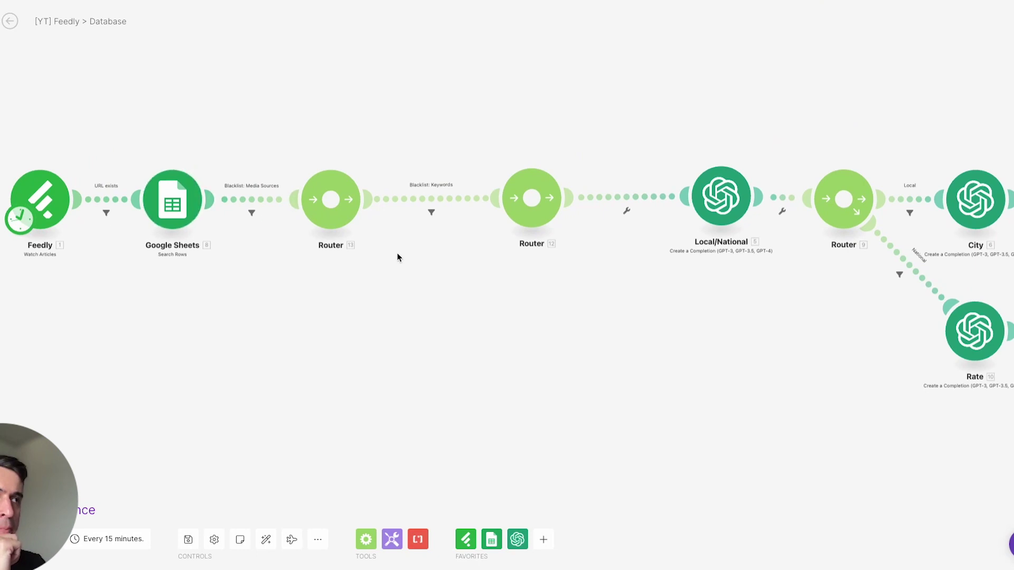
pyautogui.hscroll(-2, 362, 244)
pyautogui.scroll(-1, 362, 245)
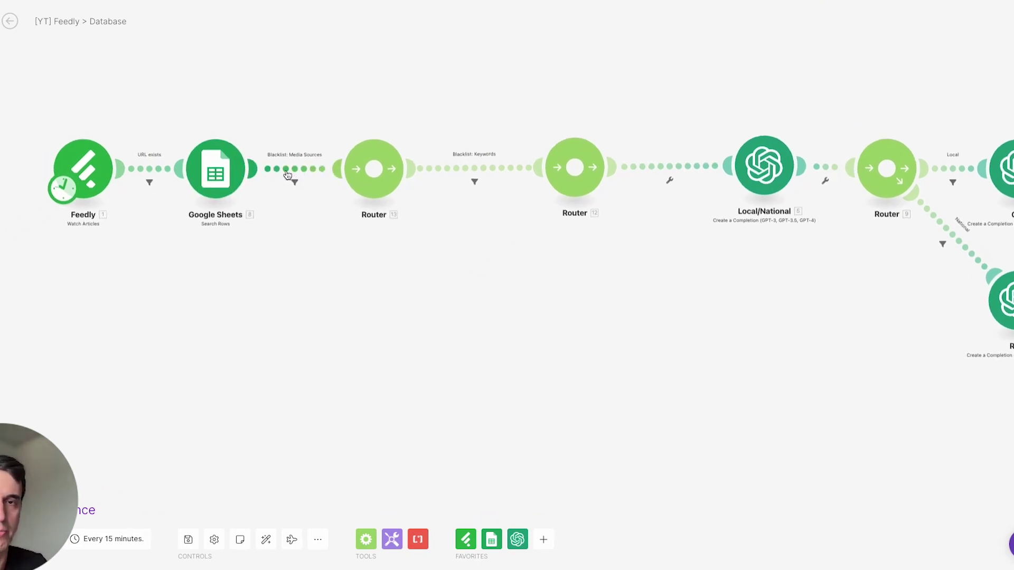
pyautogui.click(475, 170)
# - Close the keyword filter and pan over to the Category and Google Sheets modules
pyautogui.click(458, 296)
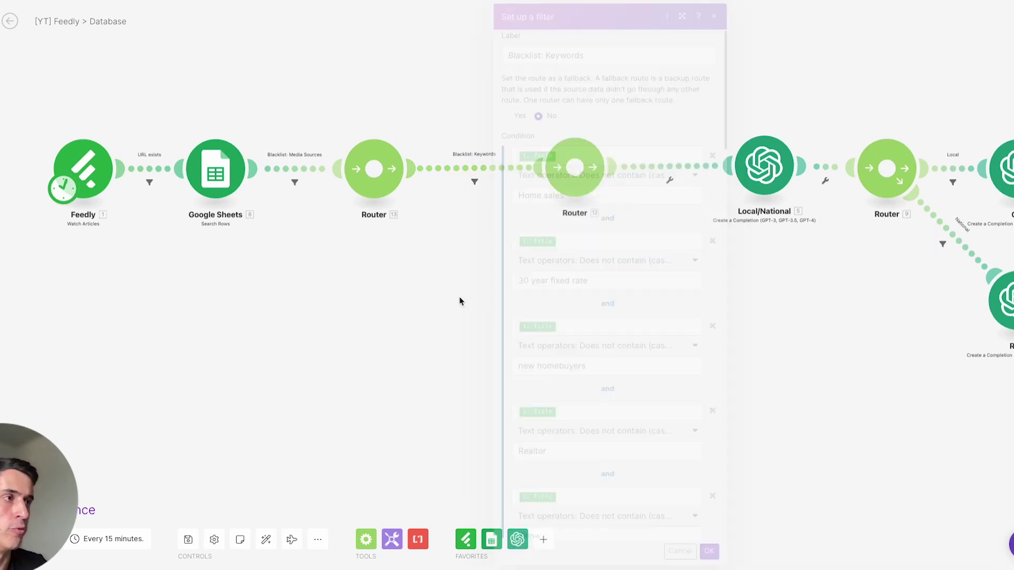
pyautogui.moveTo(654, 261); pyautogui.dragTo(521, 271)
pyautogui.scroll(-2, 521, 272)
pyautogui.moveTo(650, 290); pyautogui.dragTo(530, 239)
pyautogui.scroll(-5, 530, 240)
pyautogui.scroll(5, 509, 240)
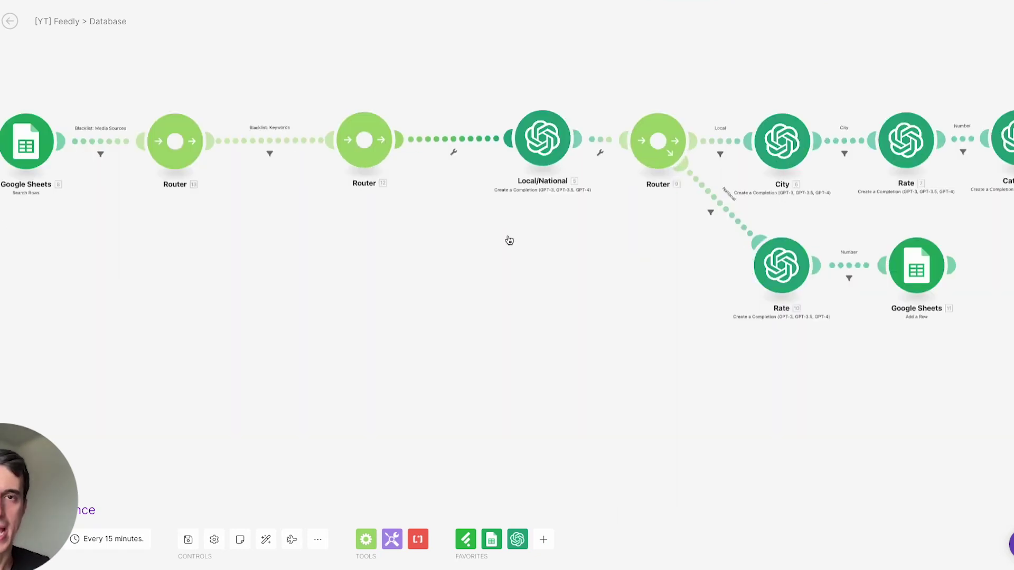
pyautogui.moveTo(606, 274); pyautogui.dragTo(417, 334)
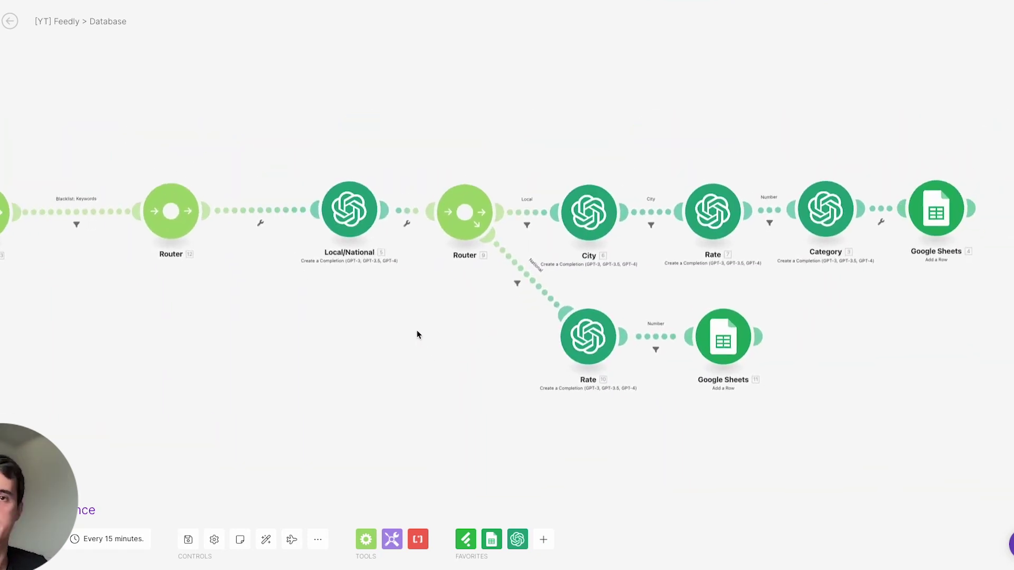
pyautogui.scroll(2, 416, 334)
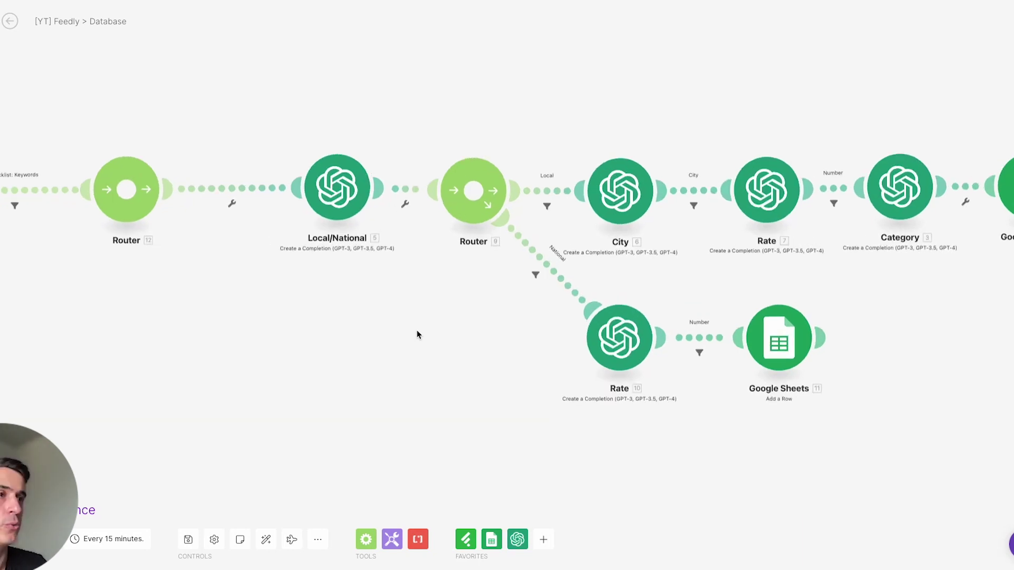
# - Review the Local/National module's GPT-4 prompt, then close it with Local and National branches visible
pyautogui.click(334, 193)
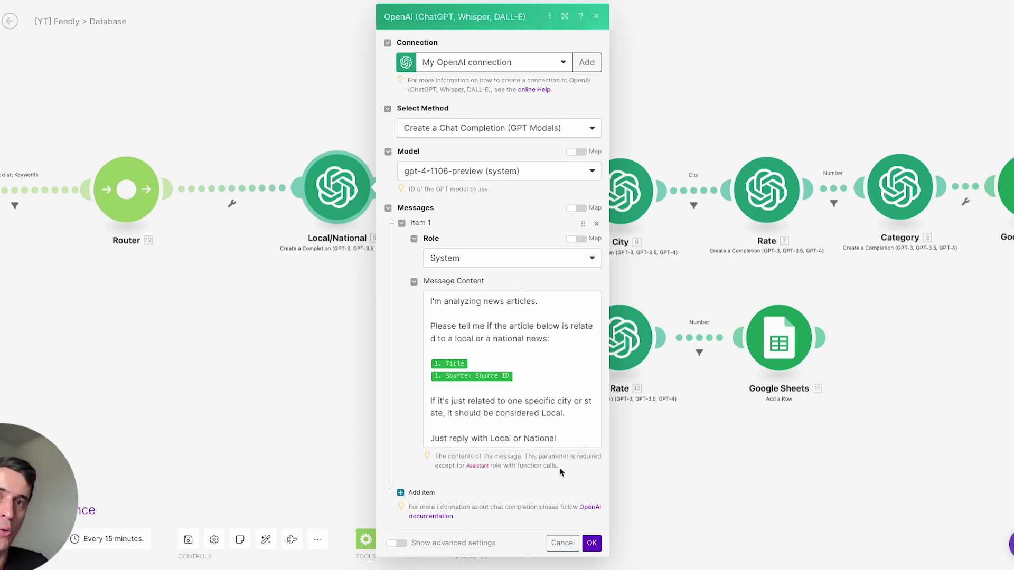
pyautogui.click(589, 544)
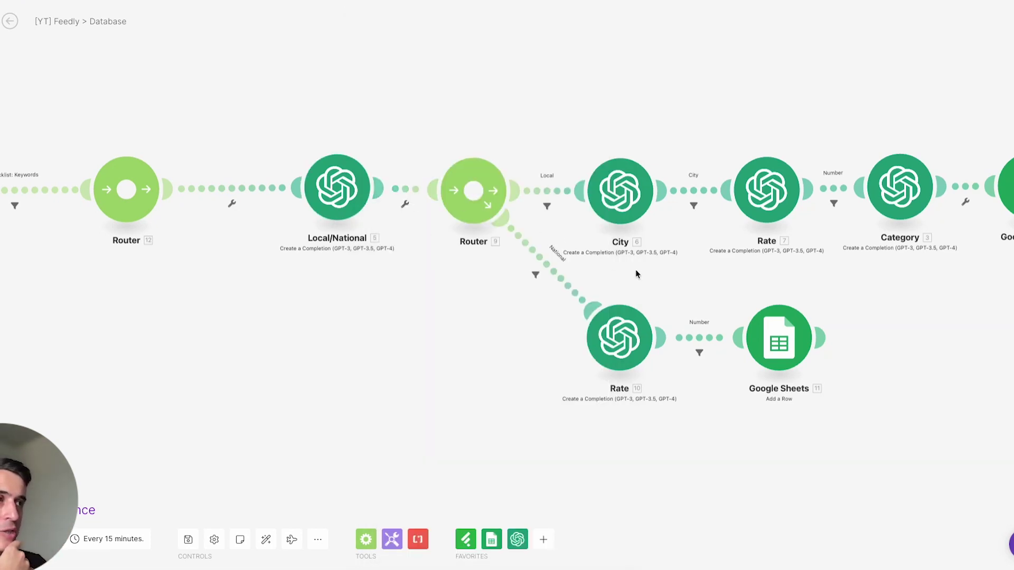
pyautogui.hscroll(2, 636, 272)
pyautogui.scroll(-1, 635, 271)
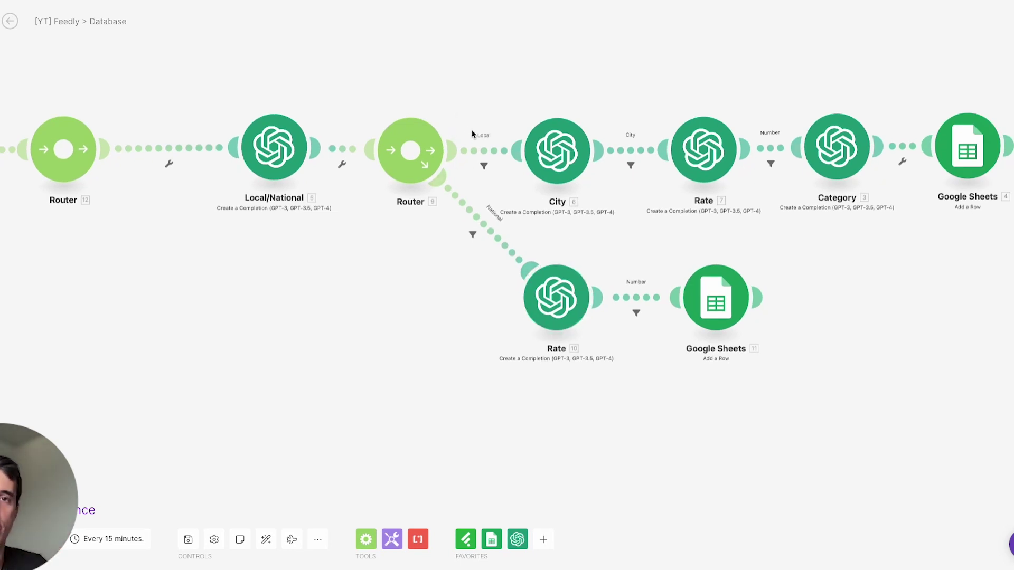
pyautogui.click(520, 268)
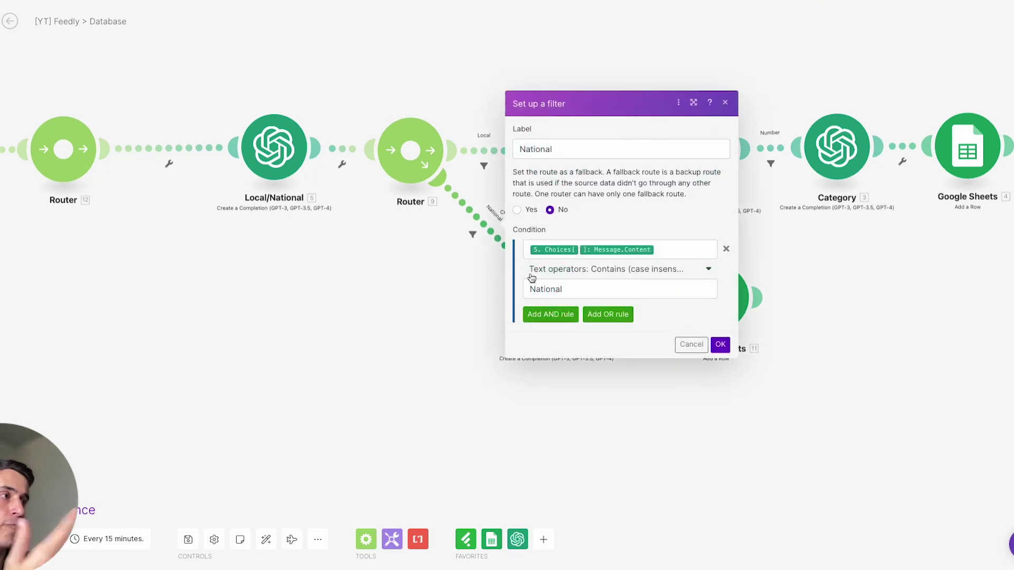
pyautogui.click(468, 301)
pyautogui.moveTo(468, 301); pyautogui.dragTo(365, 267)
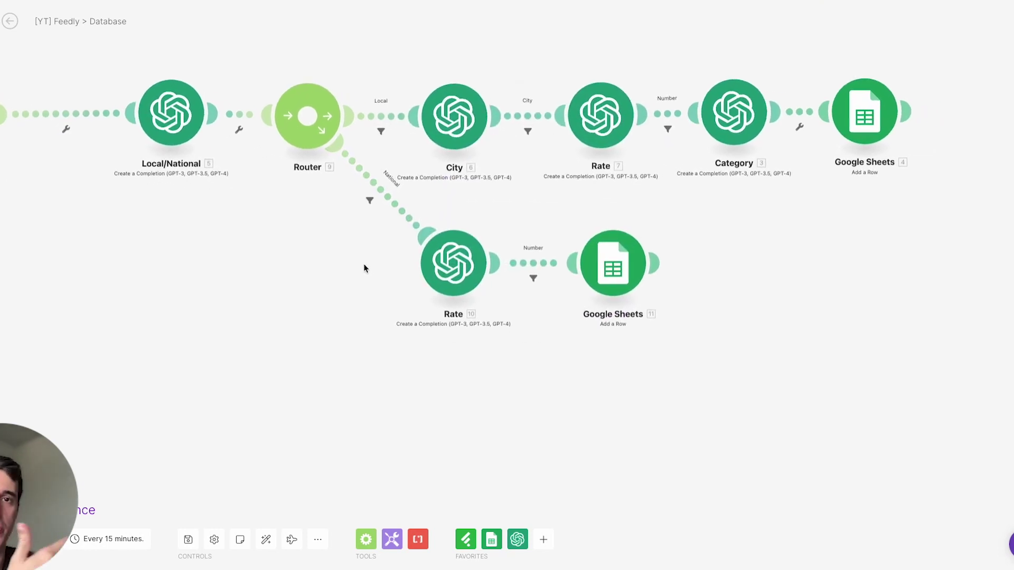
pyautogui.click(465, 261)
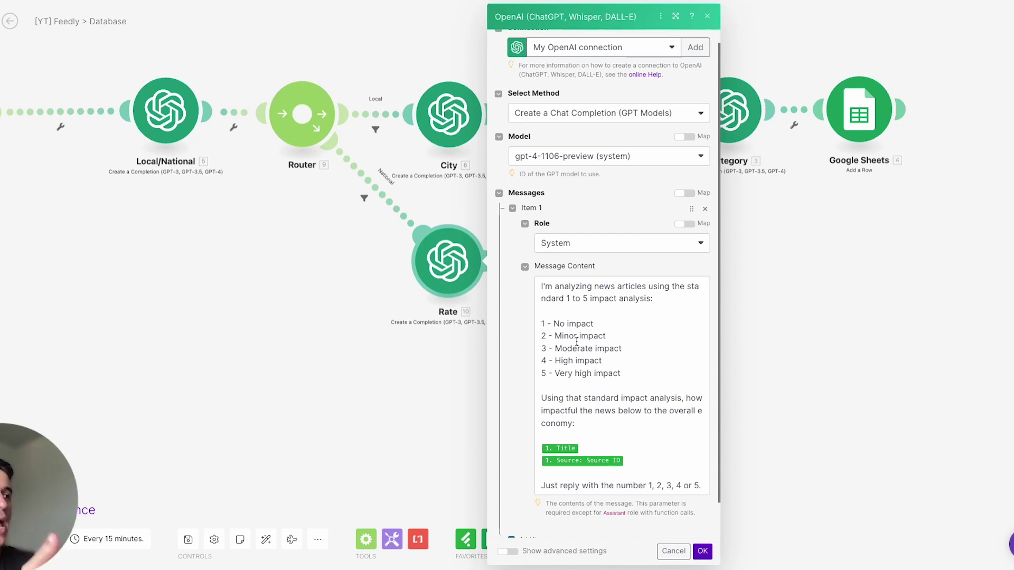
pyautogui.click(702, 551)
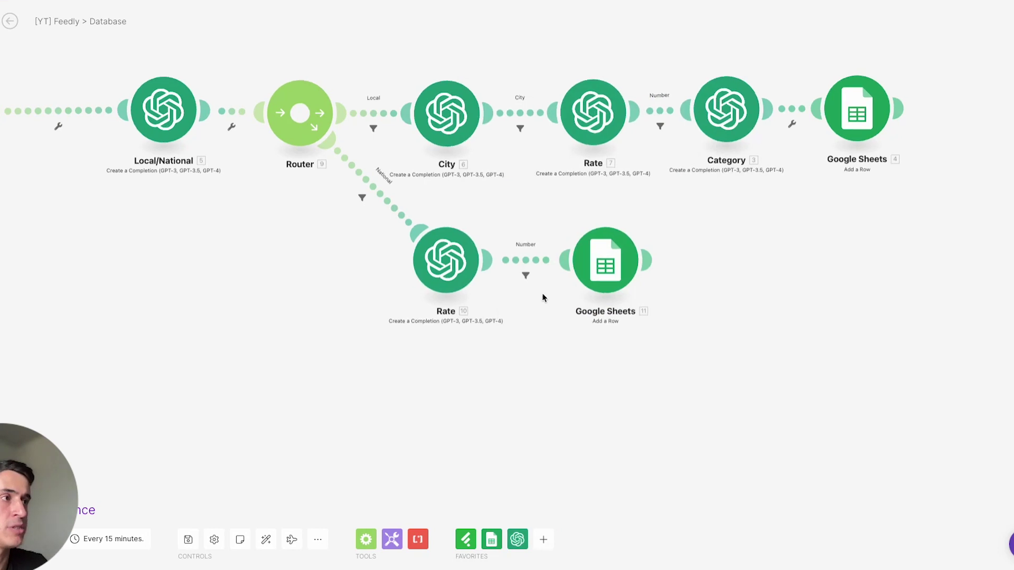
pyautogui.click(507, 264)
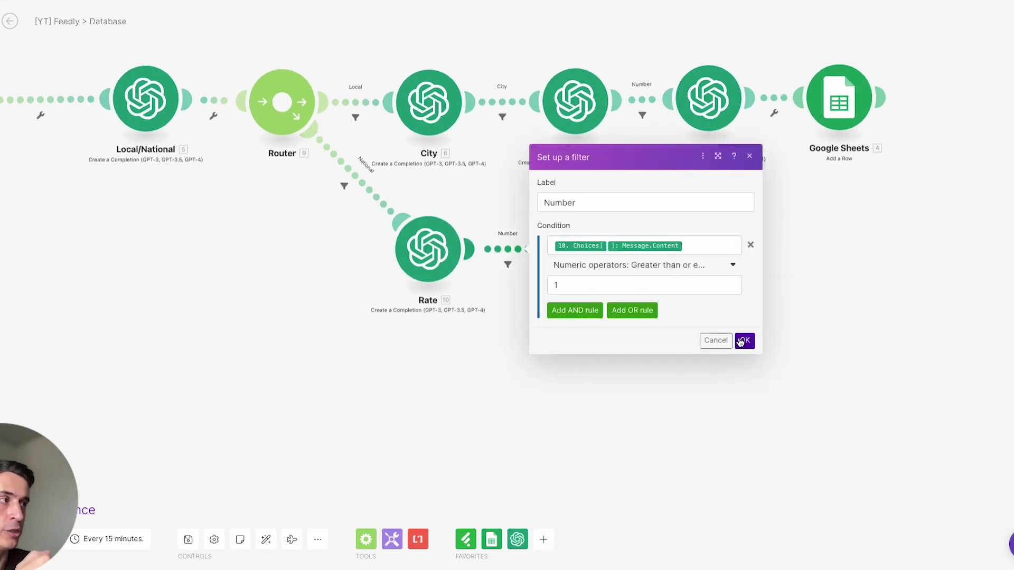
pyautogui.click(715, 340)
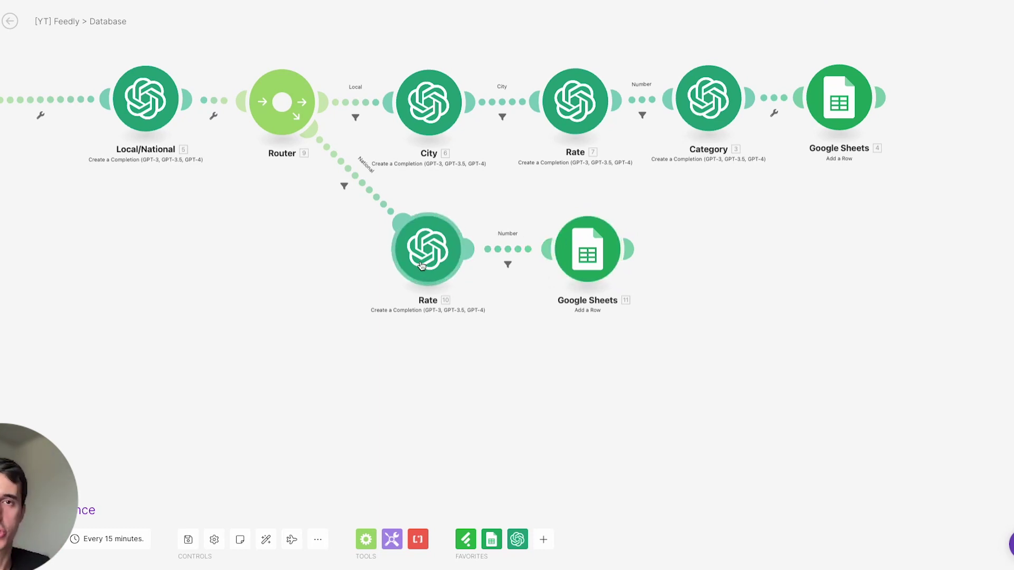
# - Bring Router 12 back into view and check the filter on its Local route
pyautogui.moveTo(223, 269); pyautogui.dragTo(368, 403)
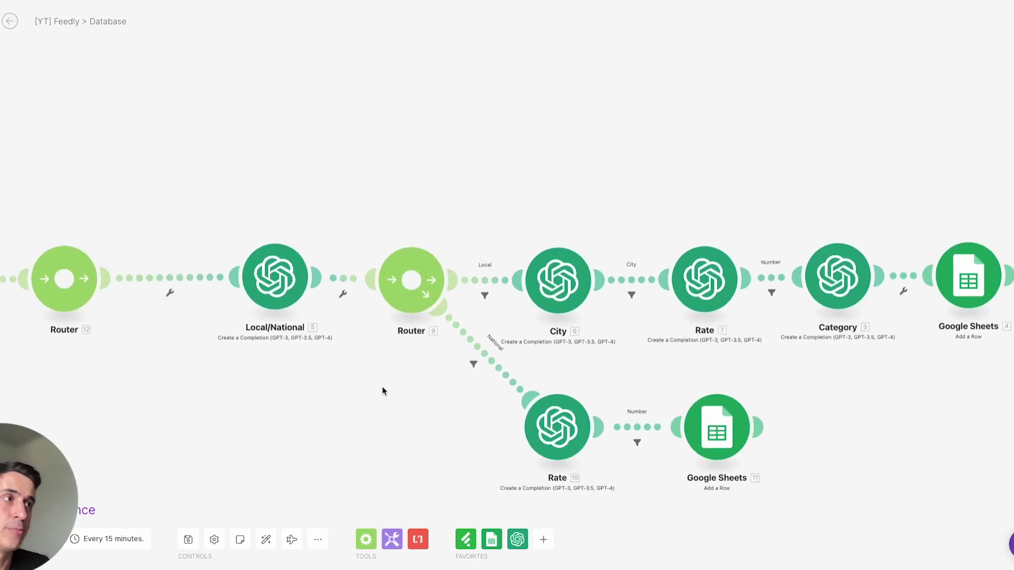
pyautogui.scroll(3, 454, 367)
pyautogui.moveTo(670, 373); pyautogui.dragTo(609, 324)
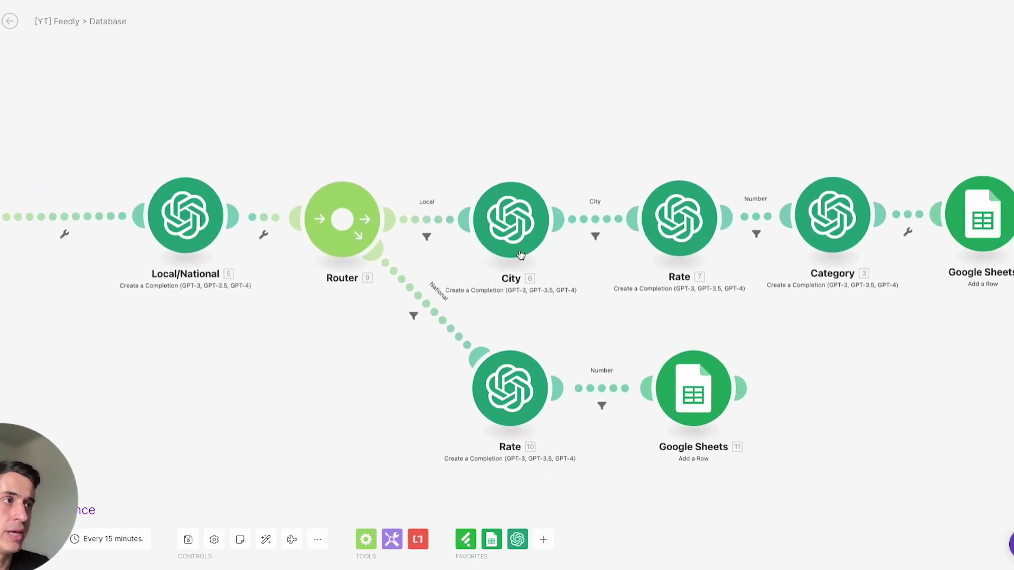
pyautogui.click(433, 222)
pyautogui.click(353, 383)
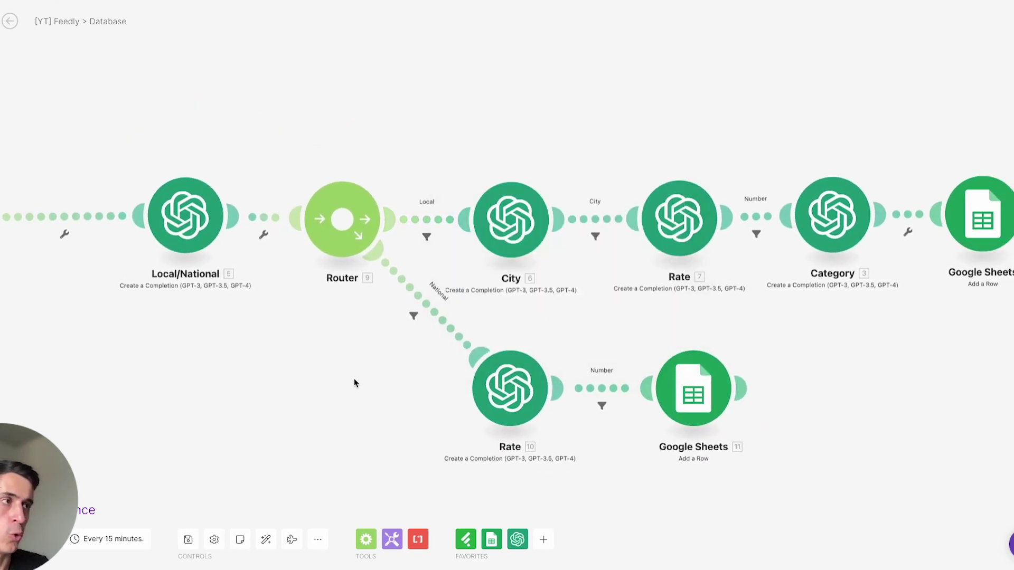
# - Scroll the database up to the 2/1–2/3 rows and select the Local row's Office Real Estate cell
pyautogui.moveTo(294, 325); pyautogui.dragTo(269, 236)
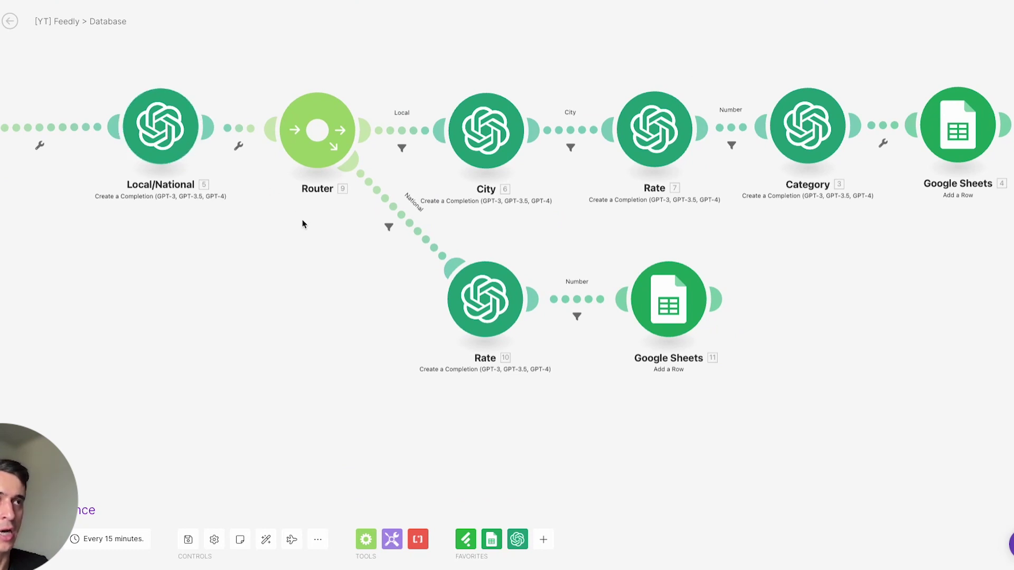
pyautogui.moveTo(574, 217); pyautogui.dragTo(490, 215)
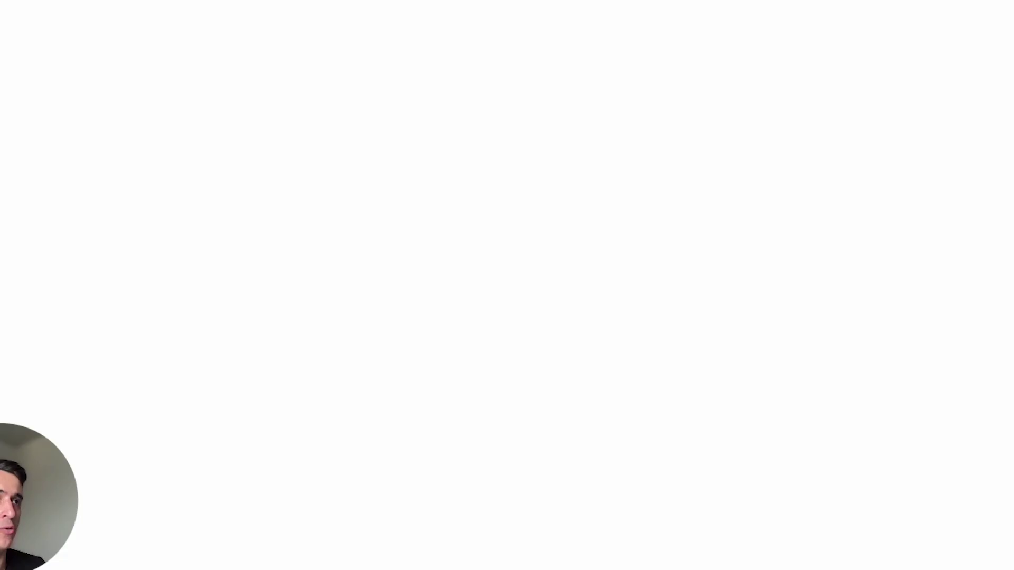
pyautogui.scroll(6, 201, 271)
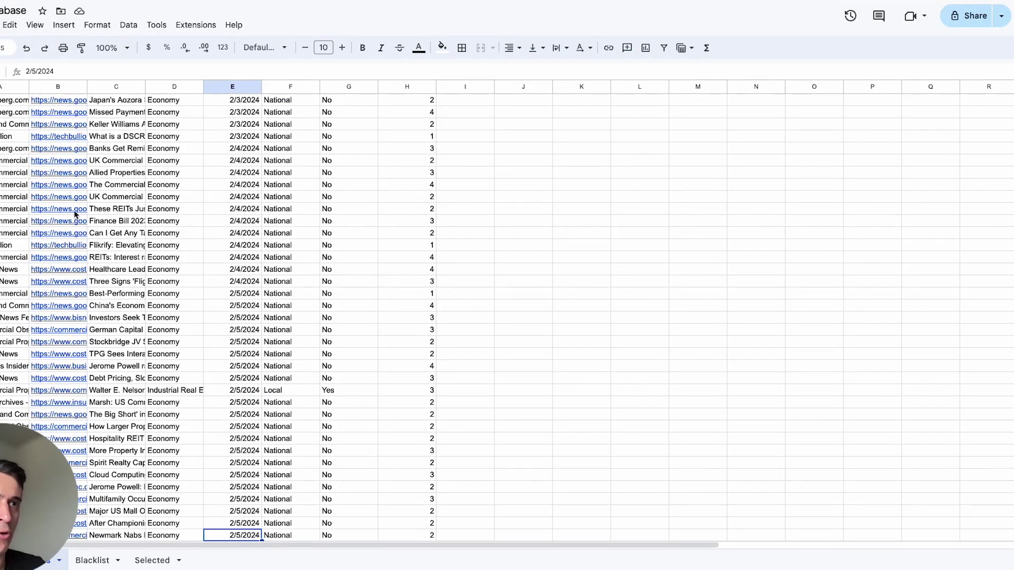
pyautogui.scroll(6, 127, 248)
pyautogui.scroll(3, 121, 253)
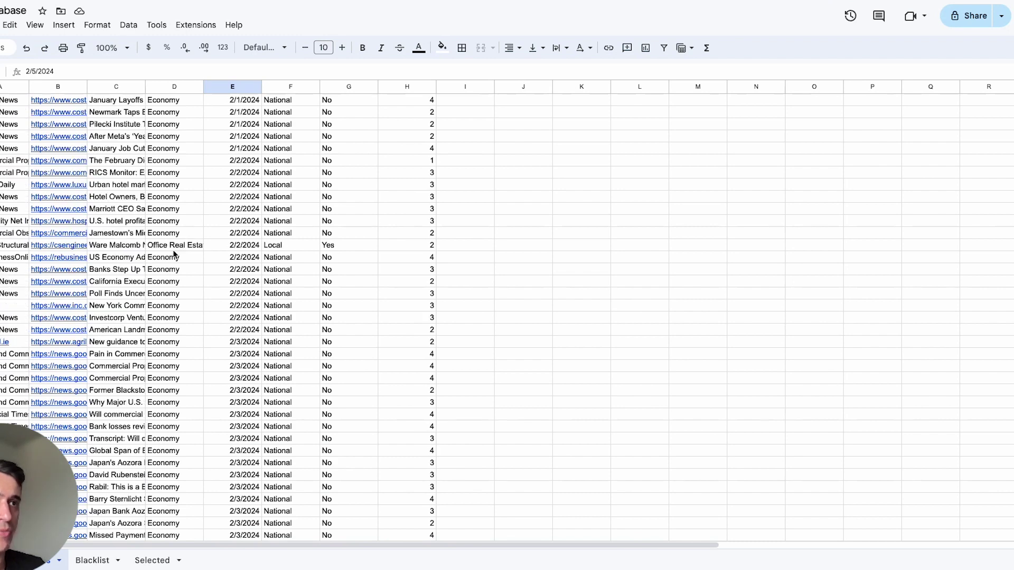
pyautogui.click(174, 246)
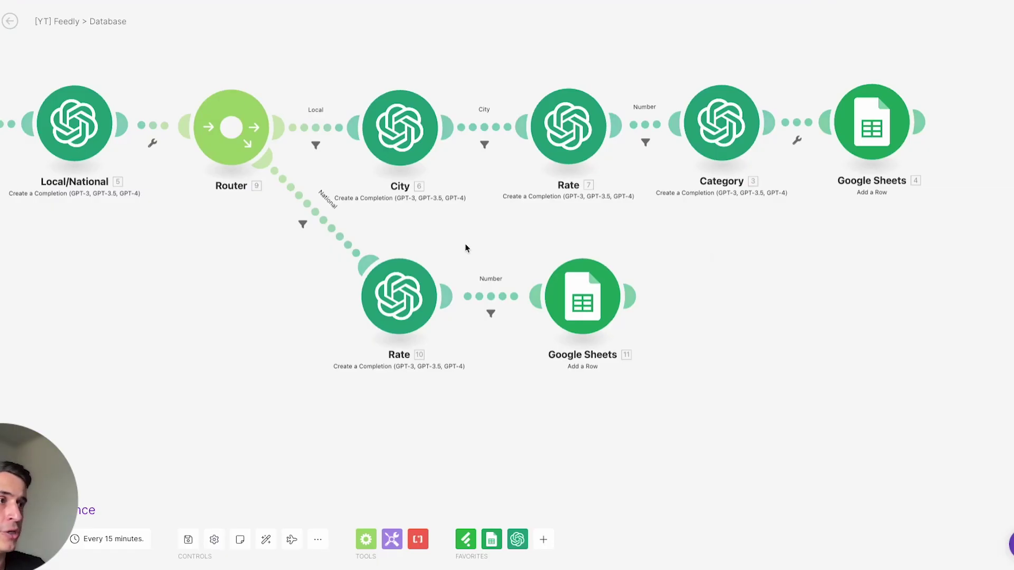
pyautogui.hscroll(-10, 311, 256)
pyautogui.scroll(-2, 537, 254)
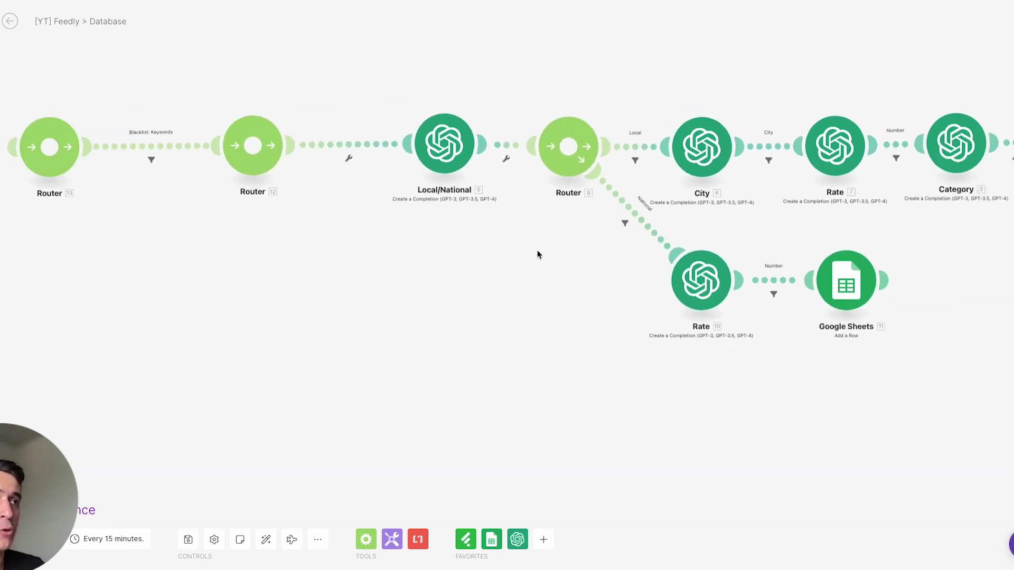
pyautogui.hscroll(5, 538, 255)
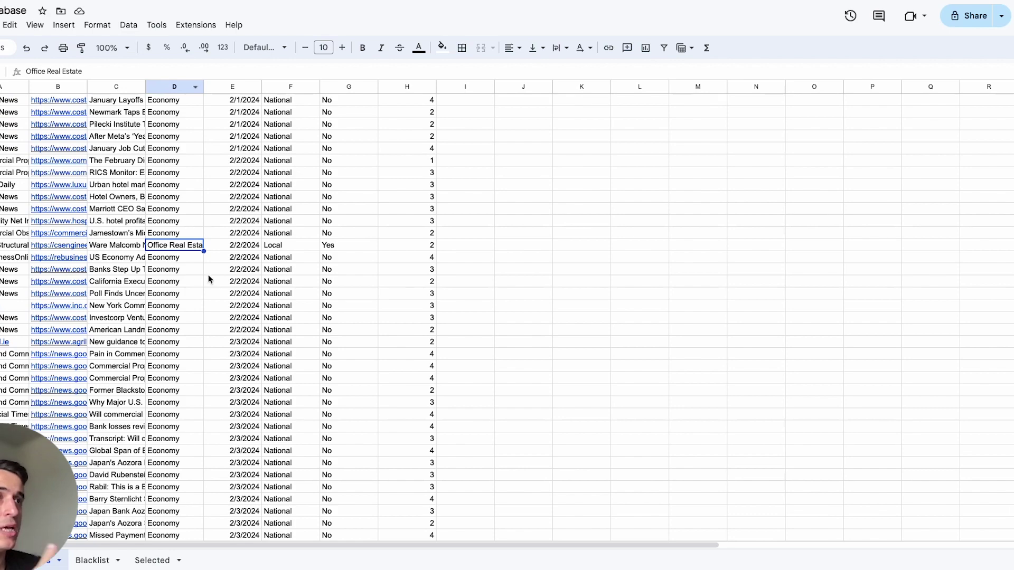
pyautogui.scroll(10, 210, 279)
pyautogui.scroll(15, 214, 308)
pyautogui.scroll(10, 332, 256)
# - Scroll to the newest database rows and check an article's rating in column H
pyautogui.scroll(-5, 342, 274)
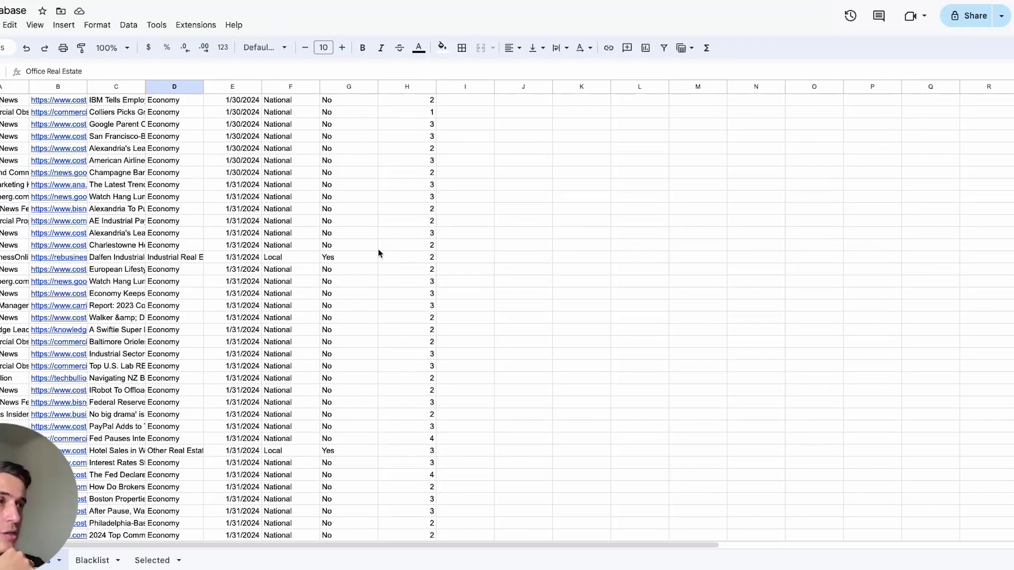
pyautogui.click(406, 233)
pyautogui.scroll(-20, 507, 316)
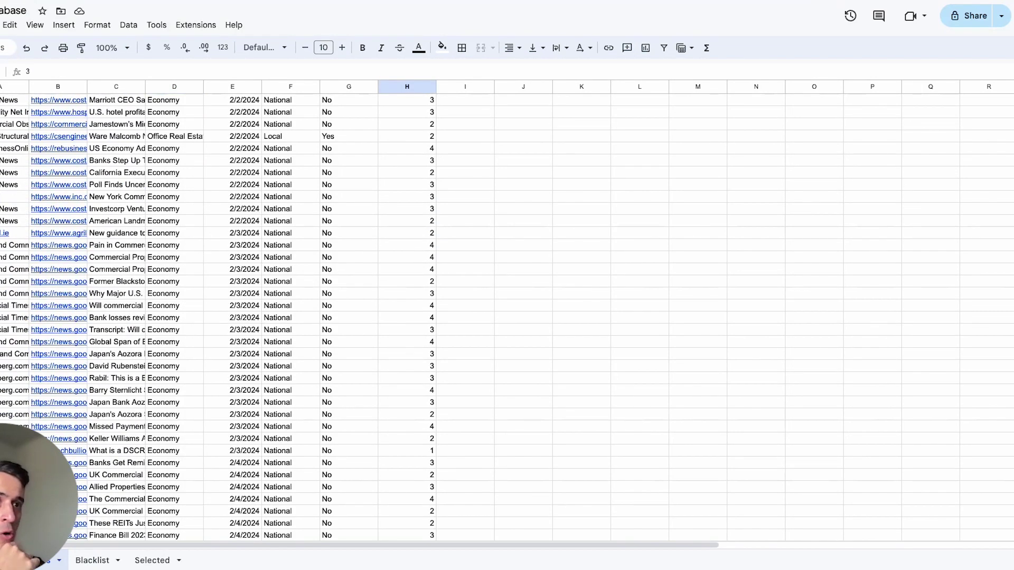
pyautogui.scroll(-2, 507, 317)
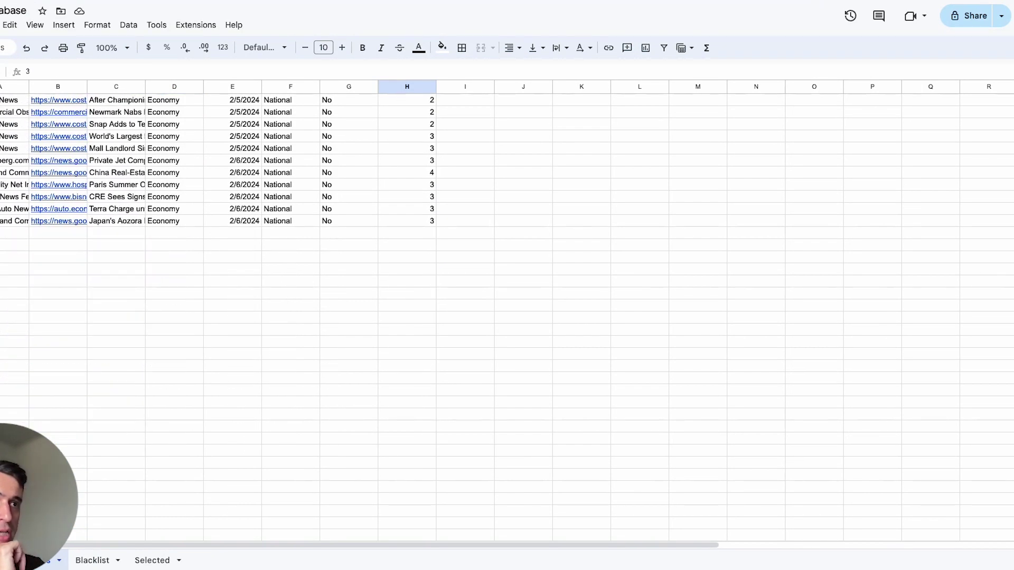
pyautogui.scroll(4, 991, 188)
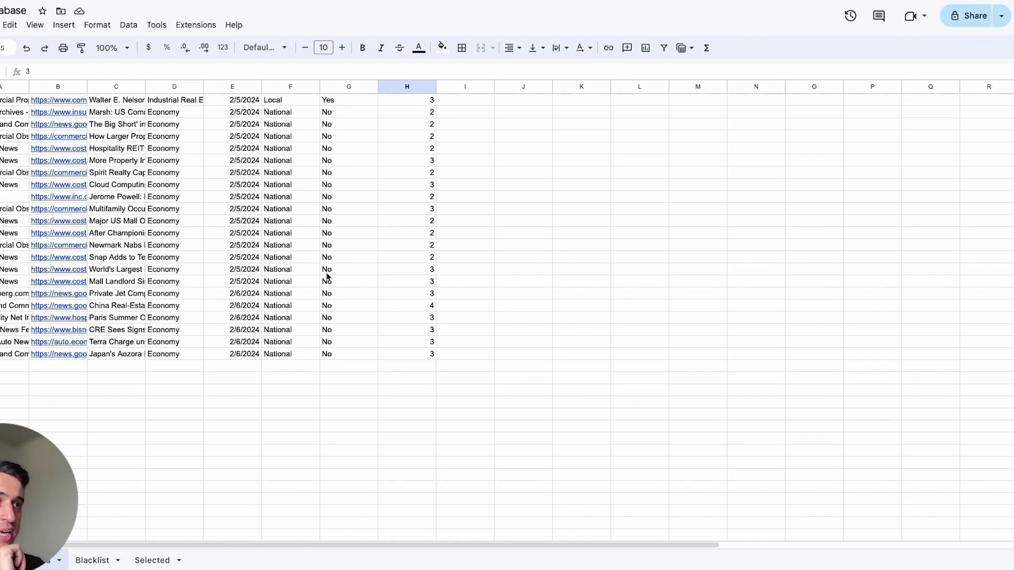
# - Inspect a National row dated 2/5/2024, then switch to the Fetch Articles to add to Newsletter scenario
pyautogui.click(292, 270)
pyautogui.click(247, 270)
pyautogui.click(487, 244)
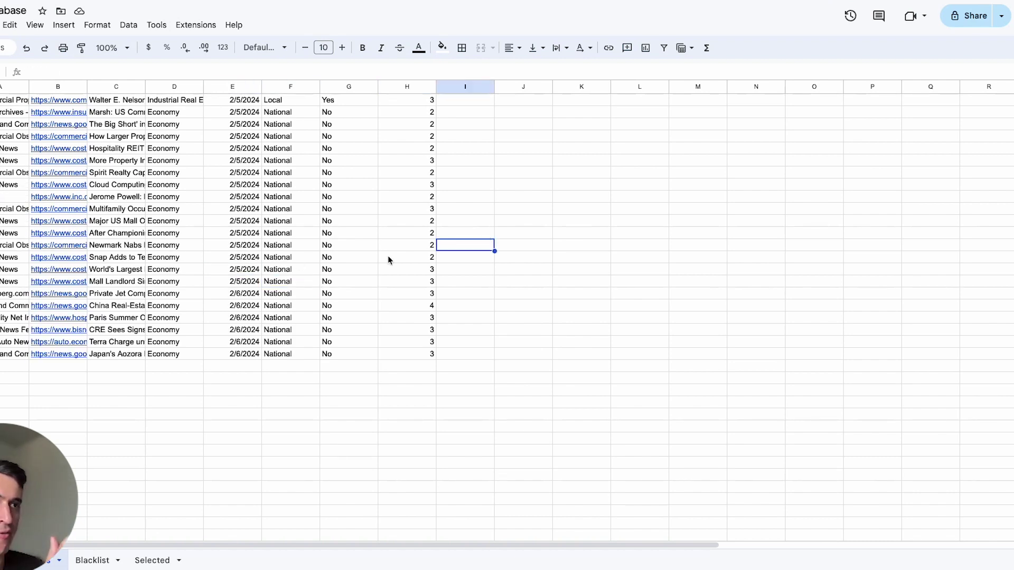
pyautogui.click(258, 270)
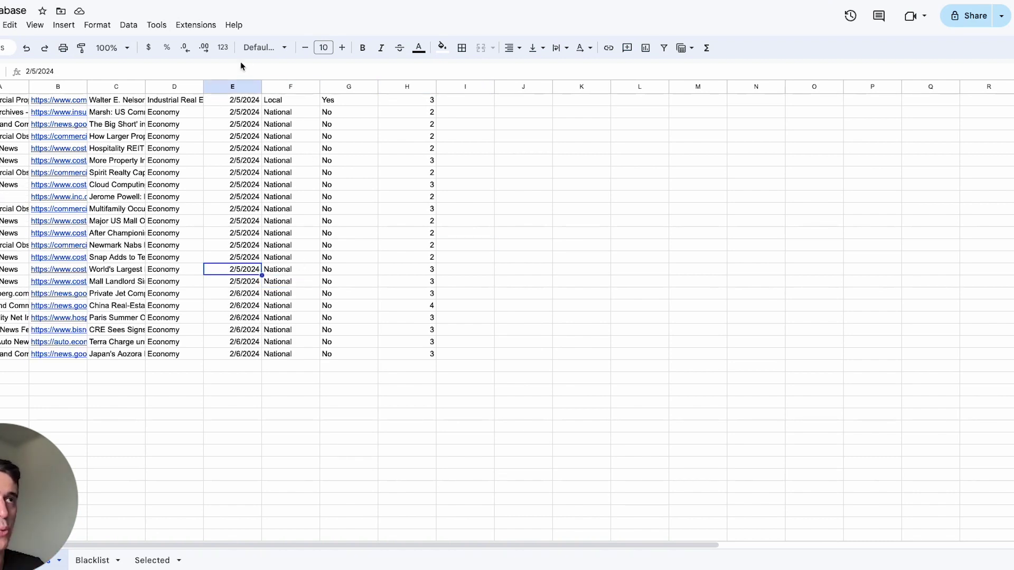
pyautogui.click(191, 1)
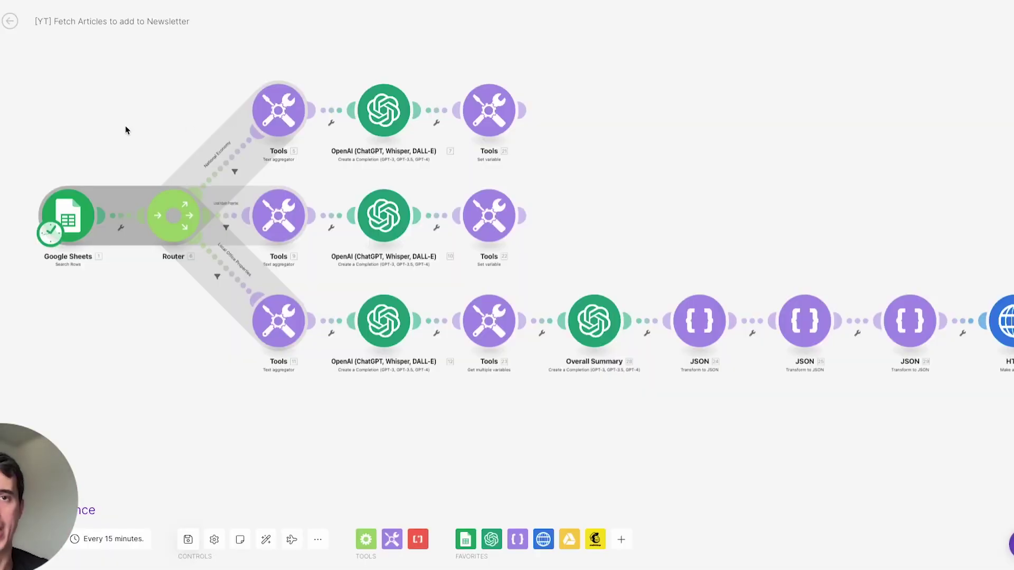
# - Open the top OpenAI module, showing its GPT-4-1106-preview prompt selecting the top 5 economy articles
pyautogui.moveTo(140, 131); pyautogui.dragTo(146, 121)
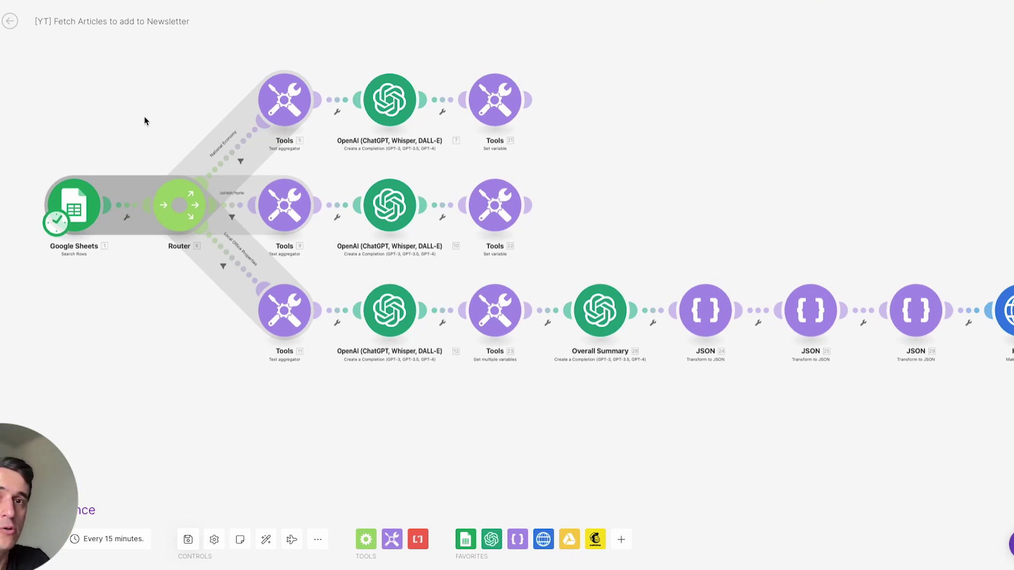
pyautogui.click(393, 106)
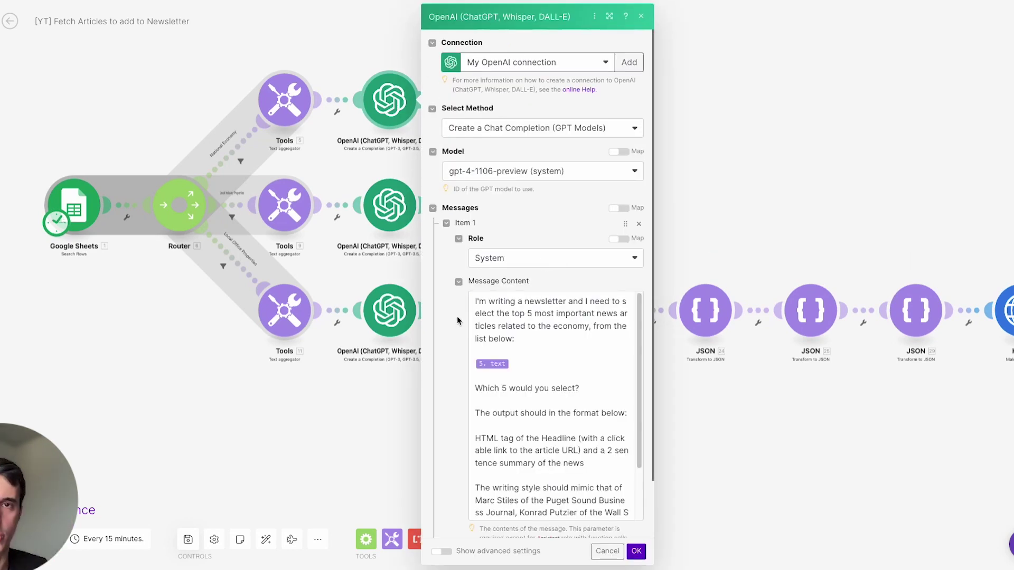
# - Read the prompt's HTML-linked headline and two-sentence summary requirements, then cancel without changes
pyautogui.scroll(-1, 528, 338)
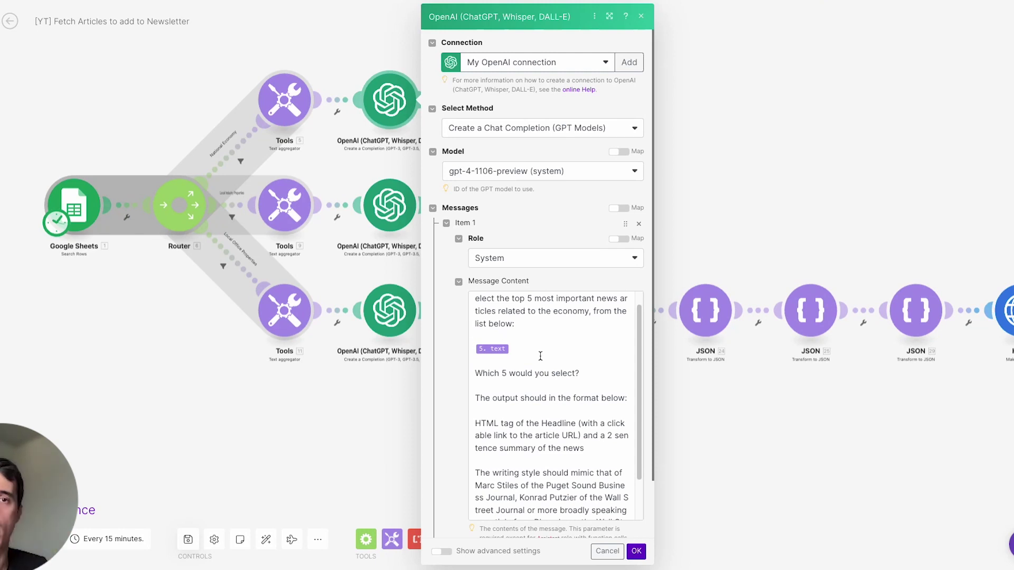
pyautogui.scroll(-1, 540, 355)
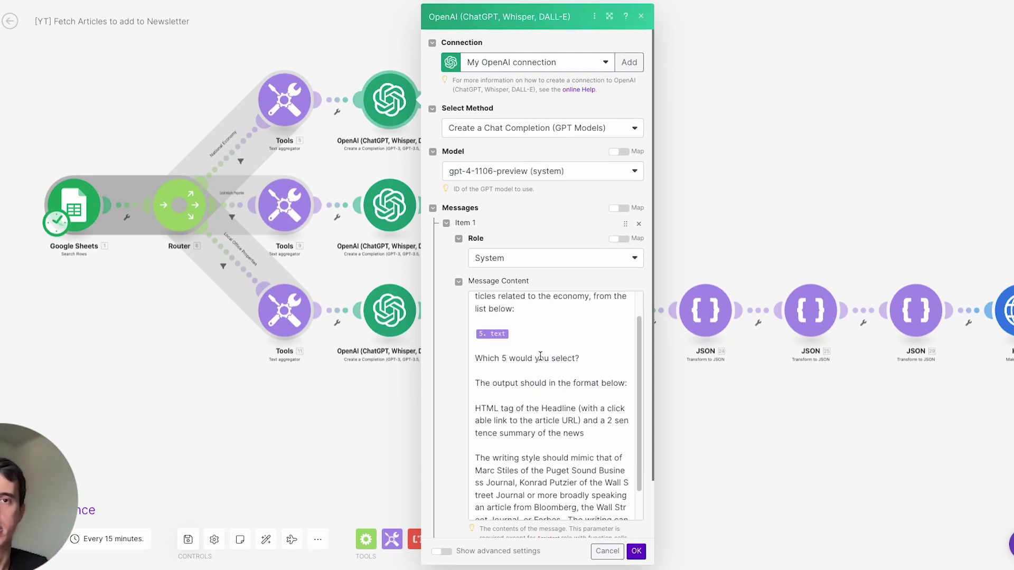
pyautogui.scroll(-2, 540, 356)
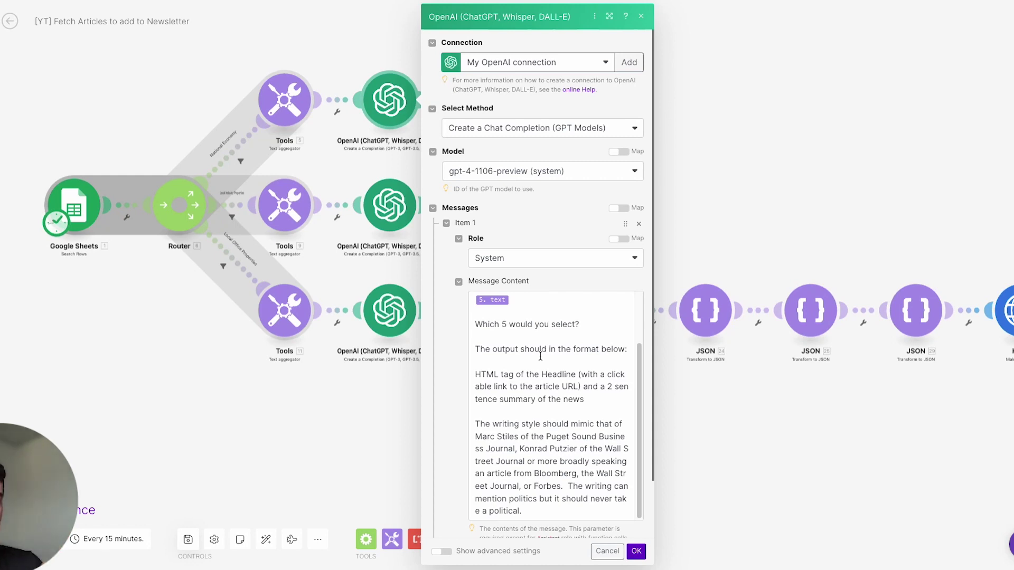
pyautogui.scroll(-1, 578, 457)
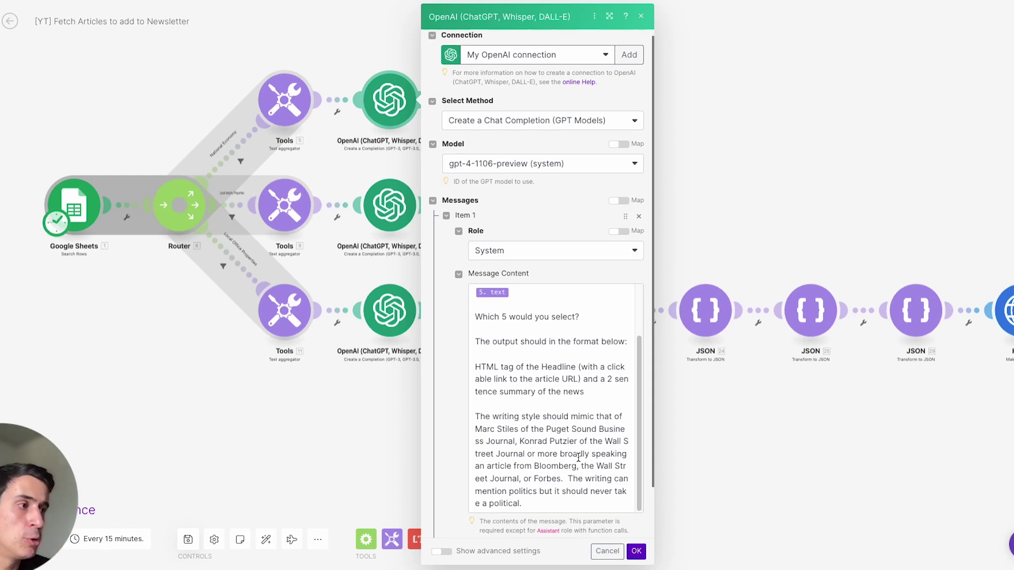
pyautogui.click(573, 501)
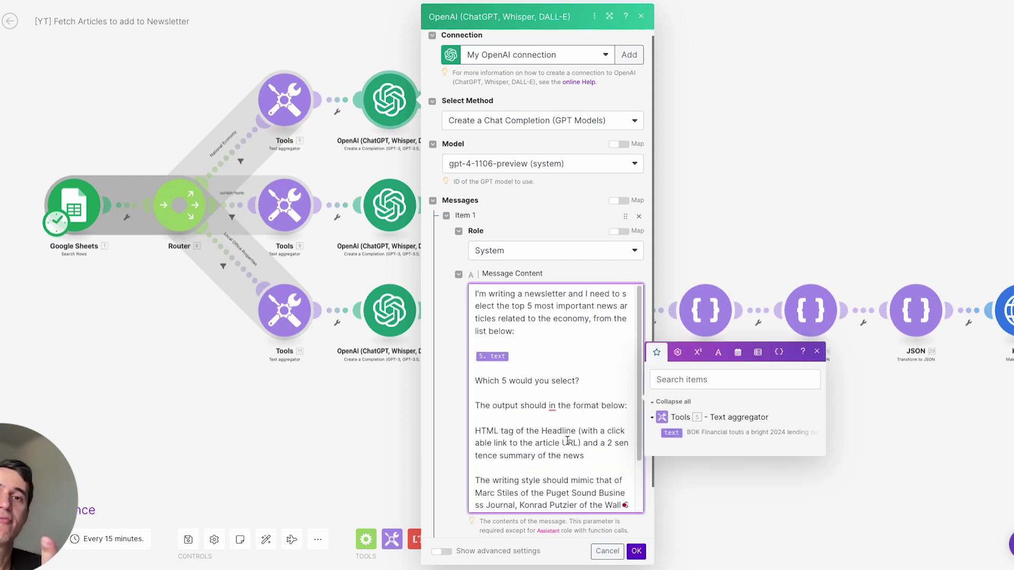
pyautogui.click(607, 550)
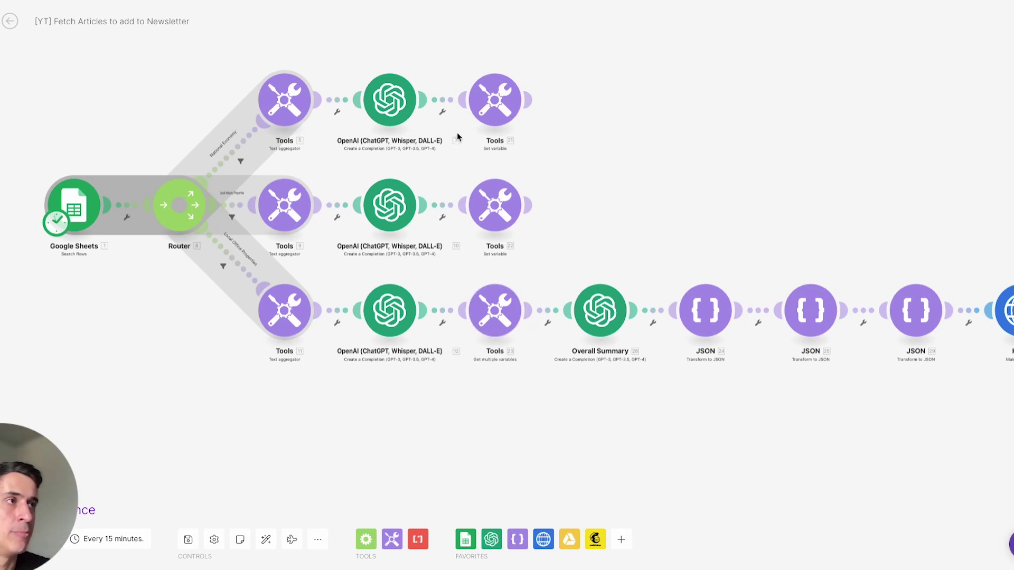
# - Nudge the Router slightly left, then review the Overall Summary GPT-4 prompt and close it
pyautogui.hscroll(-2, 267, 116)
pyautogui.moveTo(226, 204); pyautogui.dragTo(204, 203)
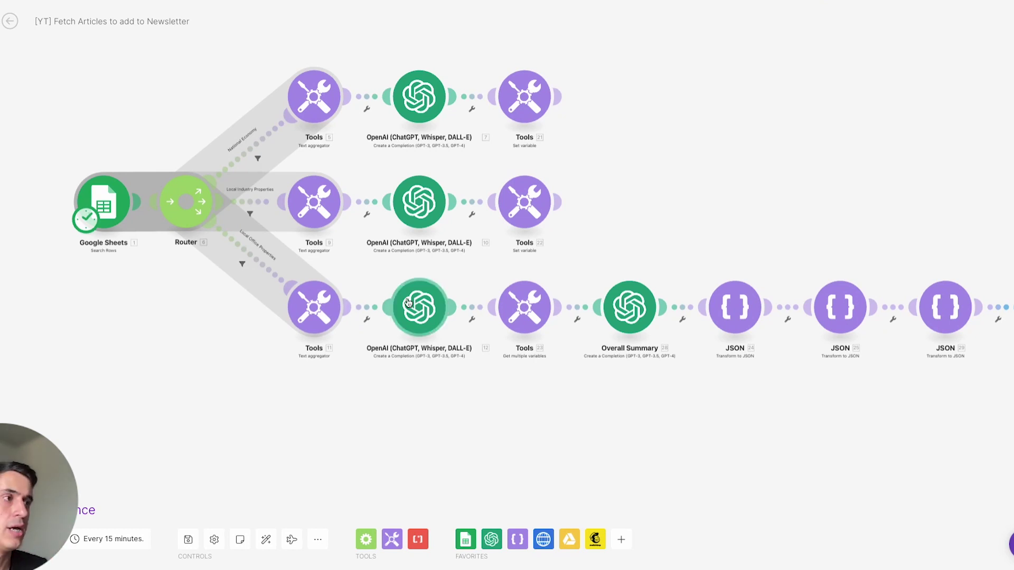
pyautogui.scroll(-2, 746, 245)
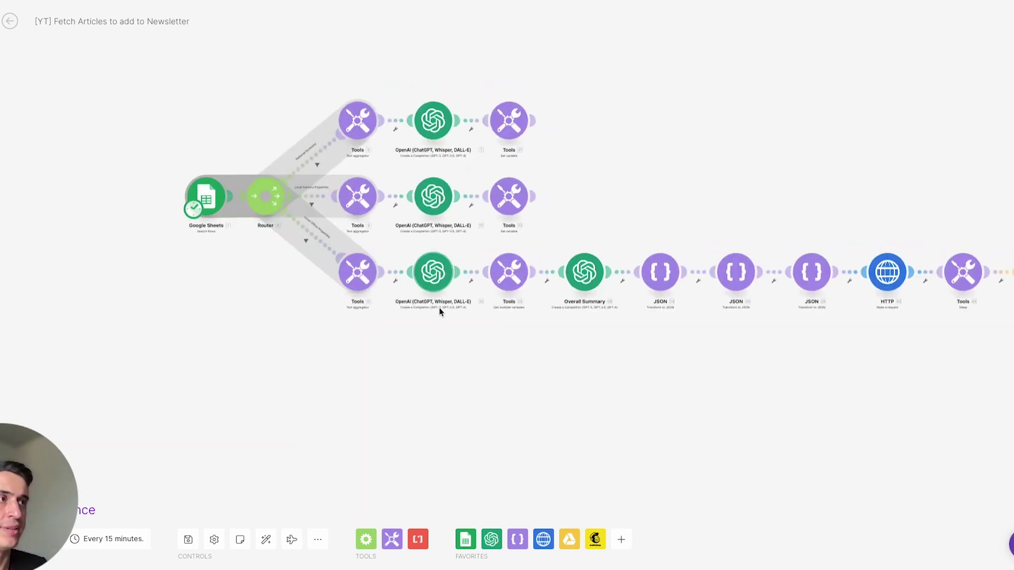
pyautogui.scroll(-1, 603, 156)
pyautogui.click(544, 239)
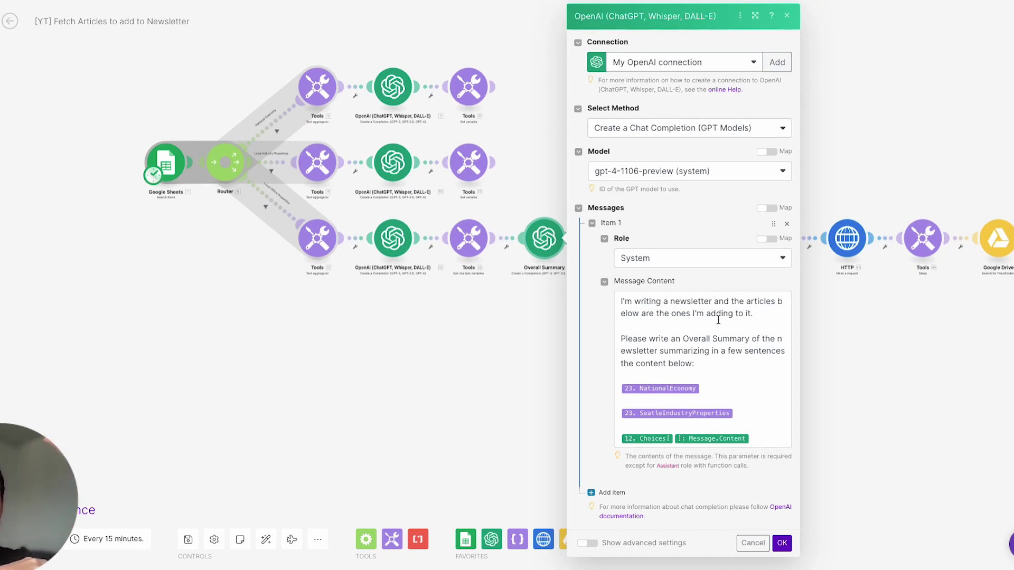
pyautogui.click(753, 543)
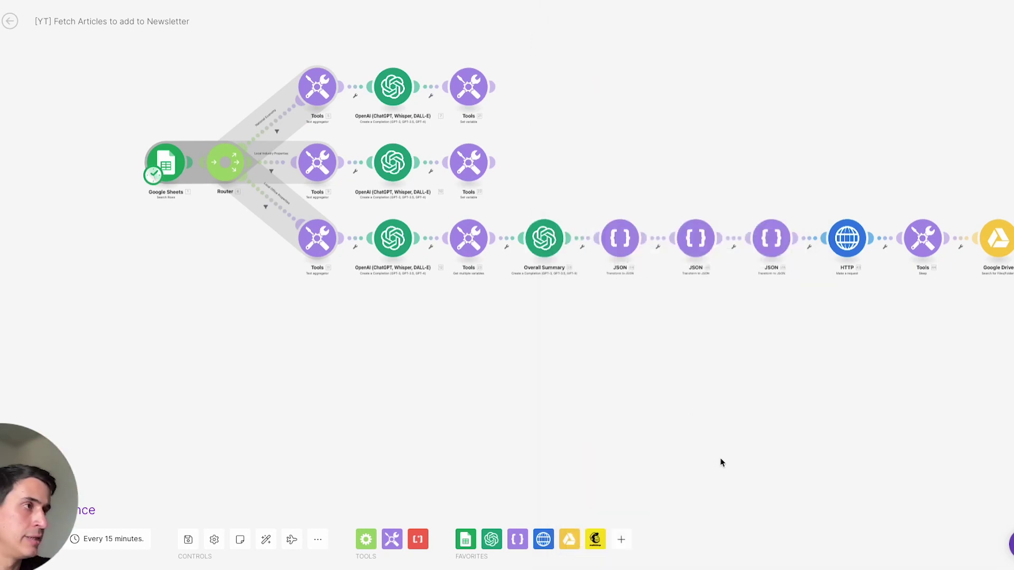